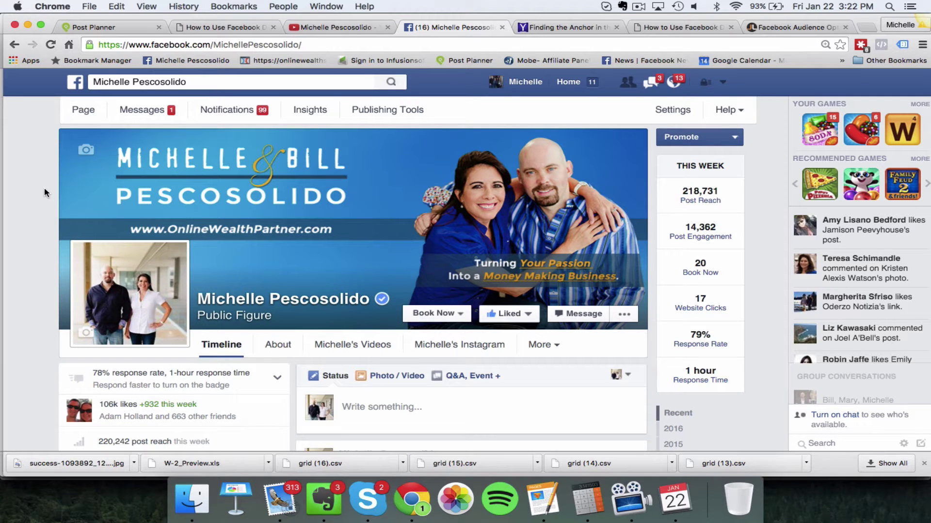
Step: Write 'Status update......' in the Page's post box, correcting the misspelled word
{"action": "scroll", "coordinate": [48, 210], "scroll_direction": "down", "scroll_amount": 2}
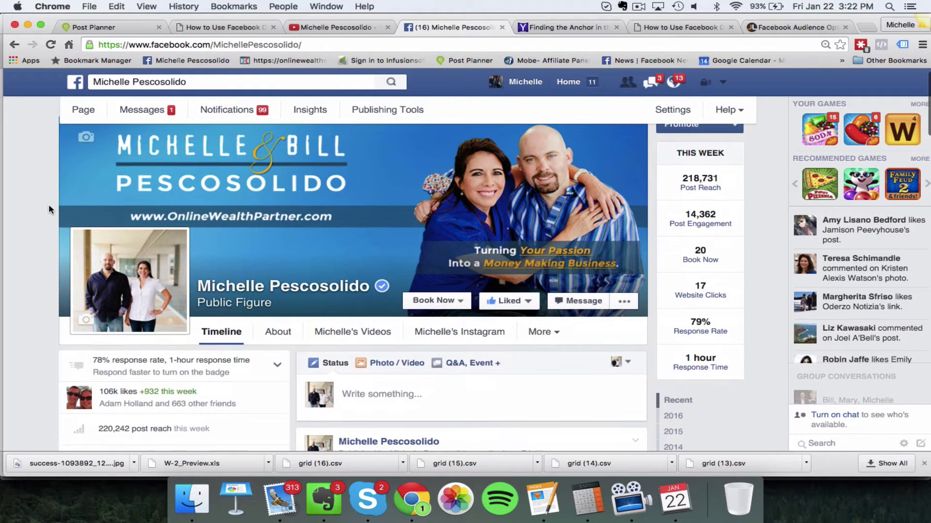
{"action": "scroll", "coordinate": [48, 210], "scroll_direction": "down", "scroll_amount": 3}
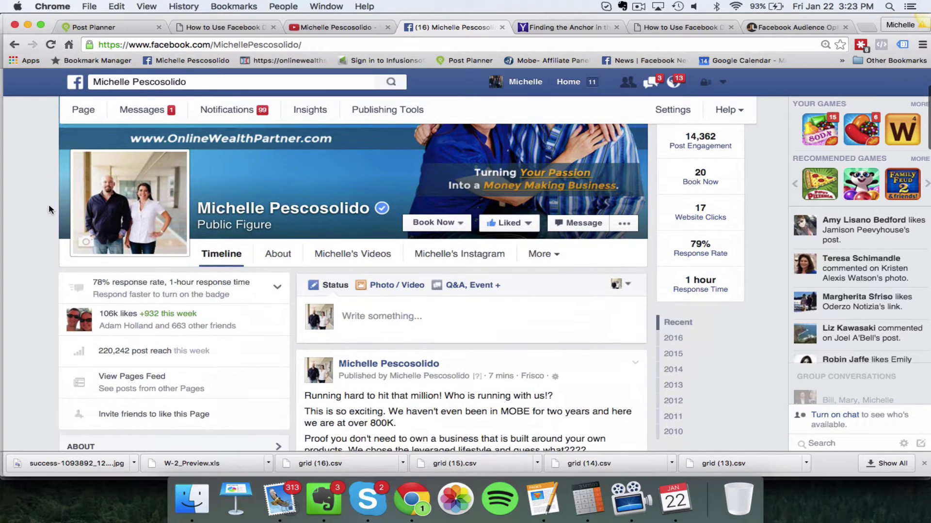
{"action": "scroll", "coordinate": [317, 236], "scroll_direction": "up", "scroll_amount": 3}
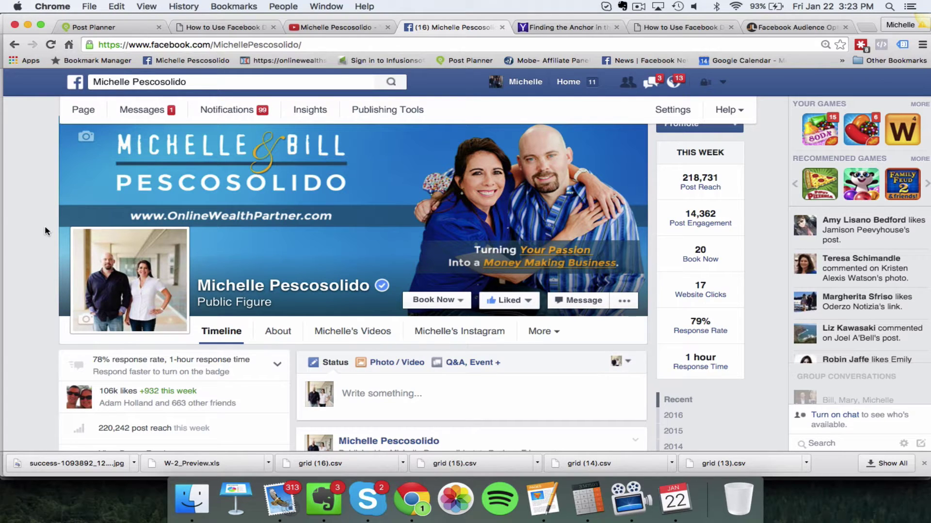
{"action": "scroll", "coordinate": [45, 226], "scroll_direction": "down", "scroll_amount": 3}
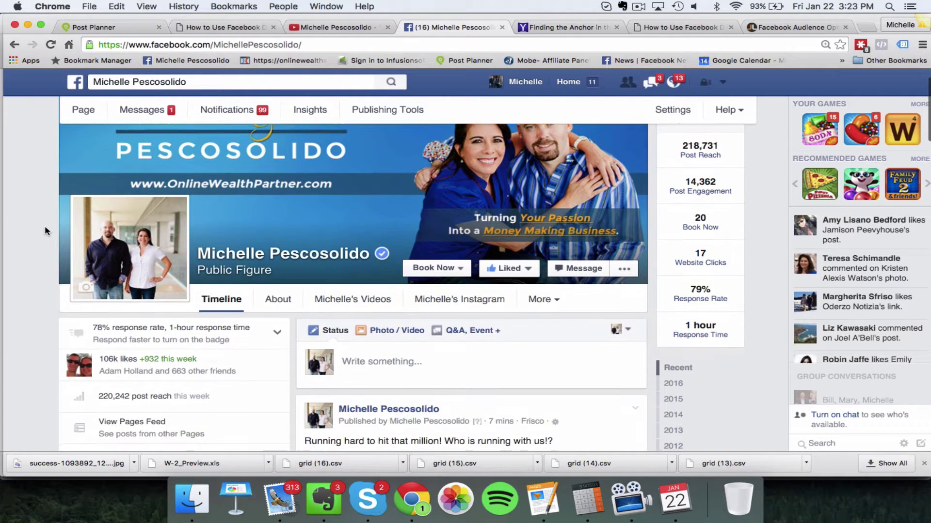
{"action": "scroll", "coordinate": [44, 225], "scroll_direction": "down", "scroll_amount": 2}
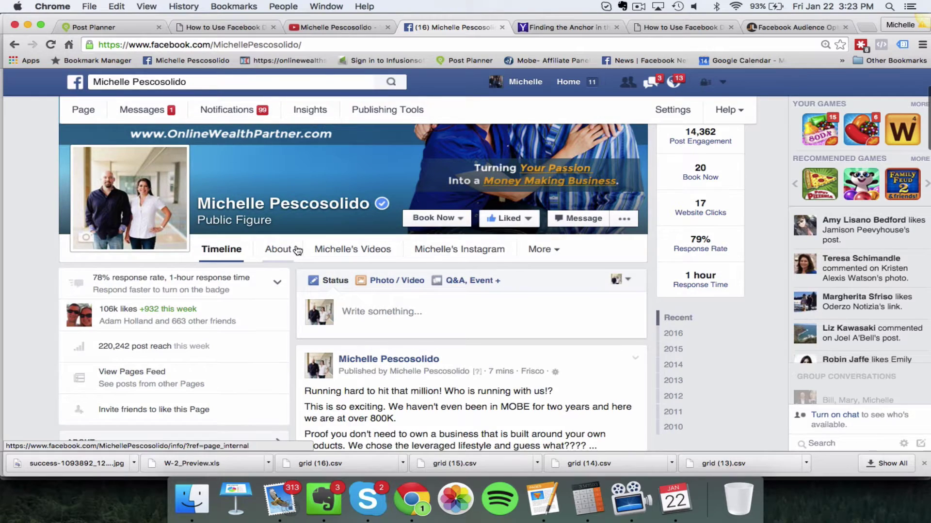
{"action": "scroll", "coordinate": [380, 300], "scroll_direction": "down", "scroll_amount": 2}
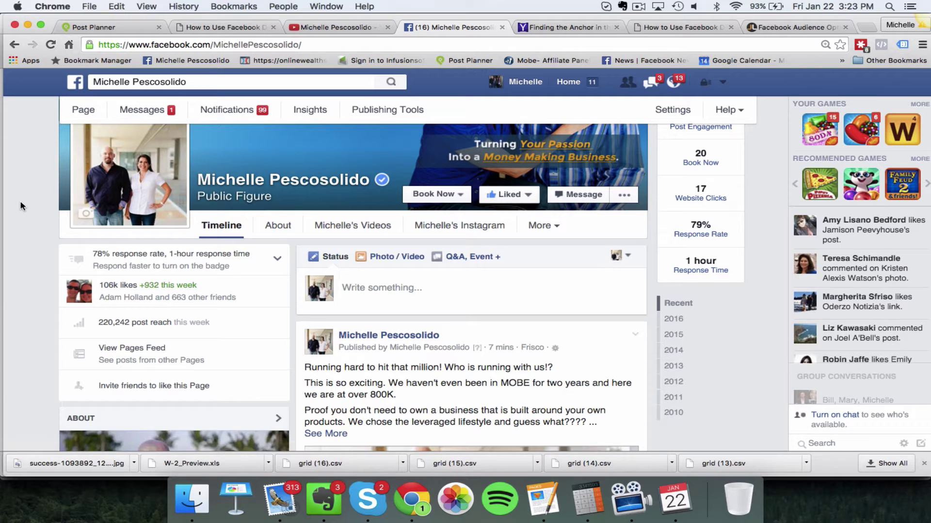
{"action": "left_click", "coordinate": [396, 289]}
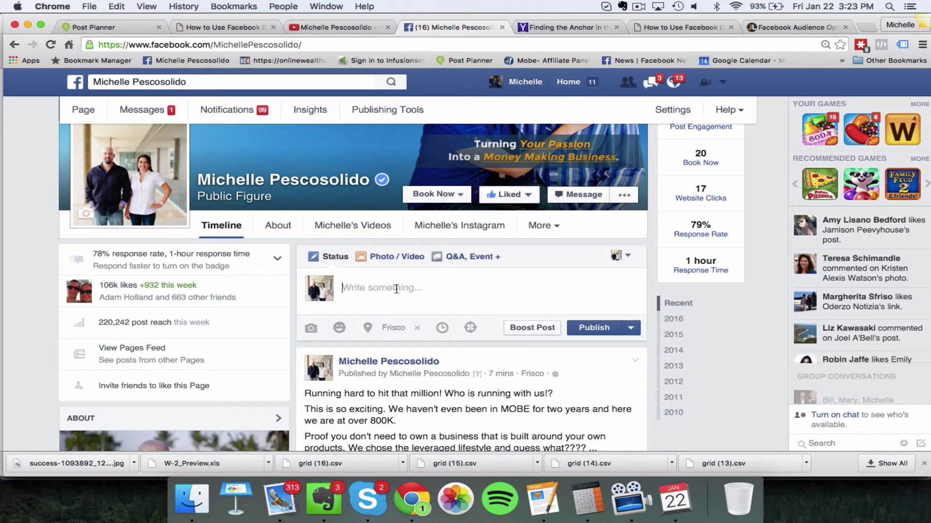
{"action": "type", "text": "Status ud"}
{"action": "type", "text": "ate....."}
{"action": "key", "text": "BackSpace"}
{"action": "key", "text": "BackSpace"}
{"action": "key", "text": "BackSpace"}
{"action": "key", "text": "BackSpace"}
{"action": "key", "text": "BackSpace"}
{"action": "key", "text": "BackSpace"}
{"action": "key", "text": "BackSpace"}
{"action": "key", "text": "BackSpace"}
{"action": "type", "text": "pdate......"}
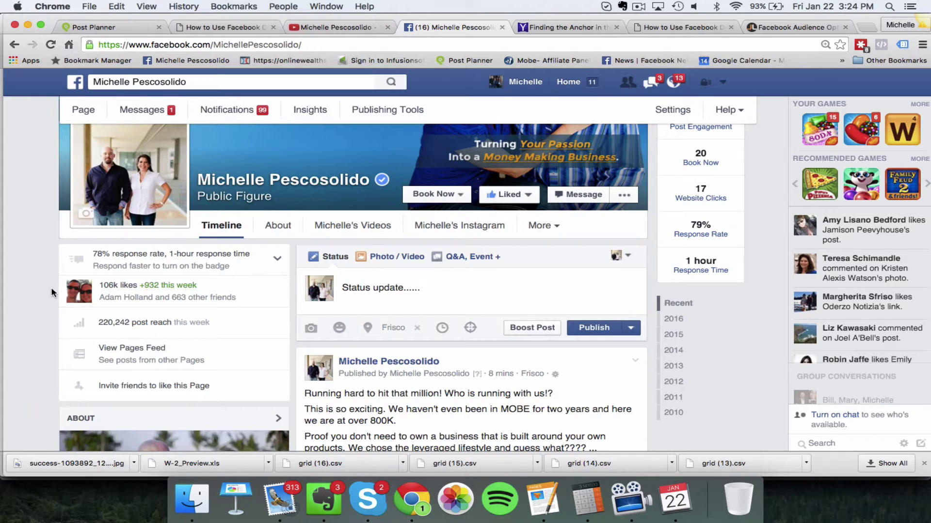
Step: Open the post's audience targeting and show the Browse interest categories
{"action": "left_click", "coordinate": [471, 330]}
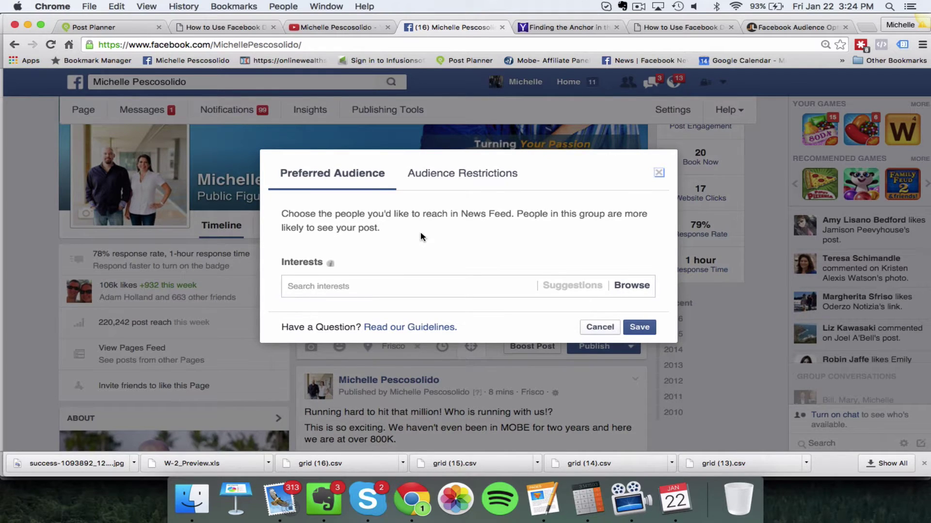
{"action": "left_click", "coordinate": [363, 285]}
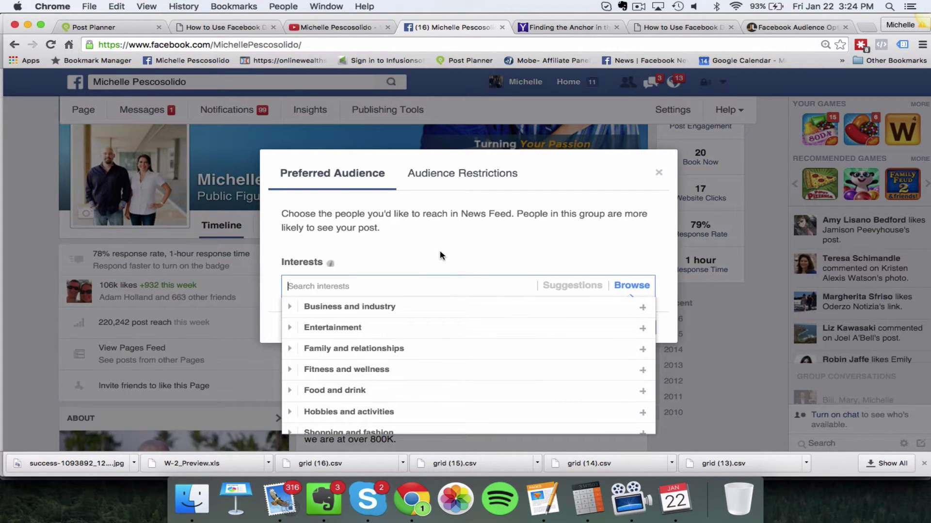
Step: Expand Business and industry and add its Entrepreneurship subcategory as an interest
{"action": "scroll", "coordinate": [297, 341], "scroll_direction": "down", "scroll_amount": 1}
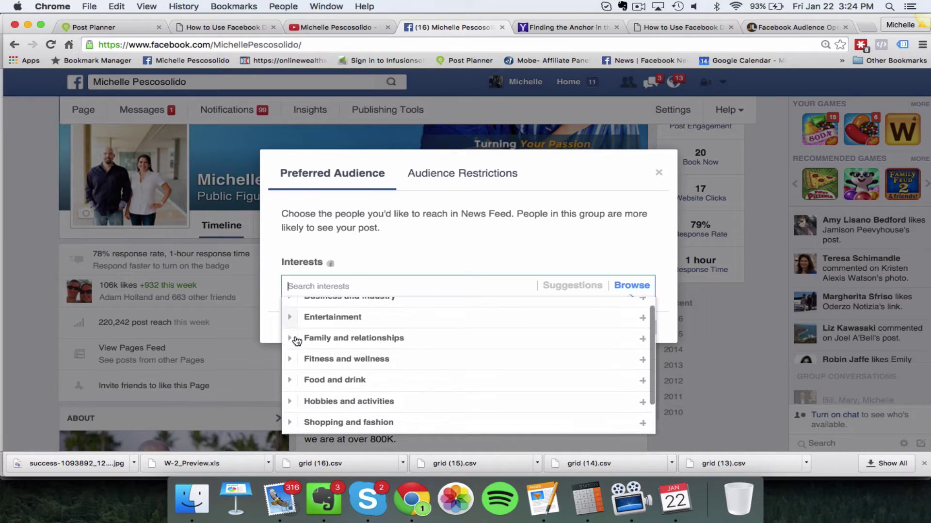
{"action": "scroll", "coordinate": [296, 340], "scroll_direction": "down", "scroll_amount": 5}
{"action": "scroll", "coordinate": [293, 339], "scroll_direction": "up", "scroll_amount": 5}
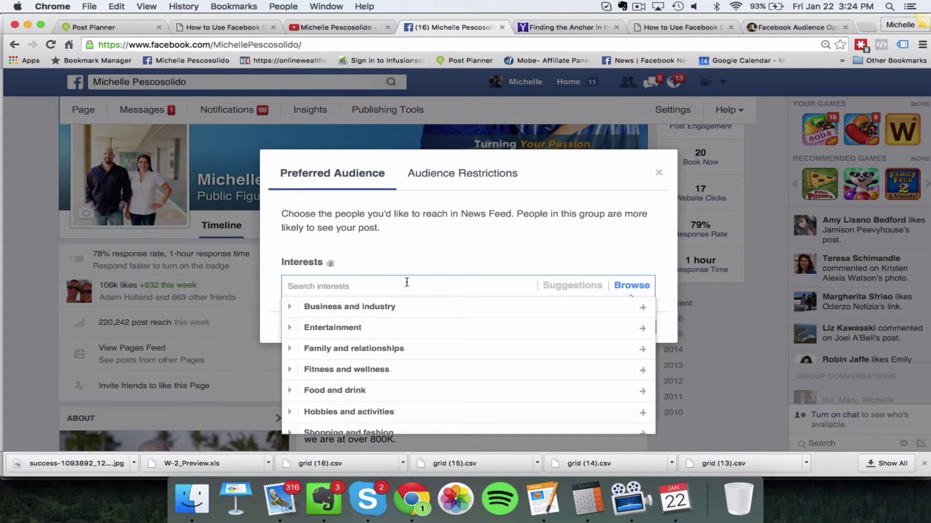
{"action": "mouse_move", "coordinate": [328, 315]}
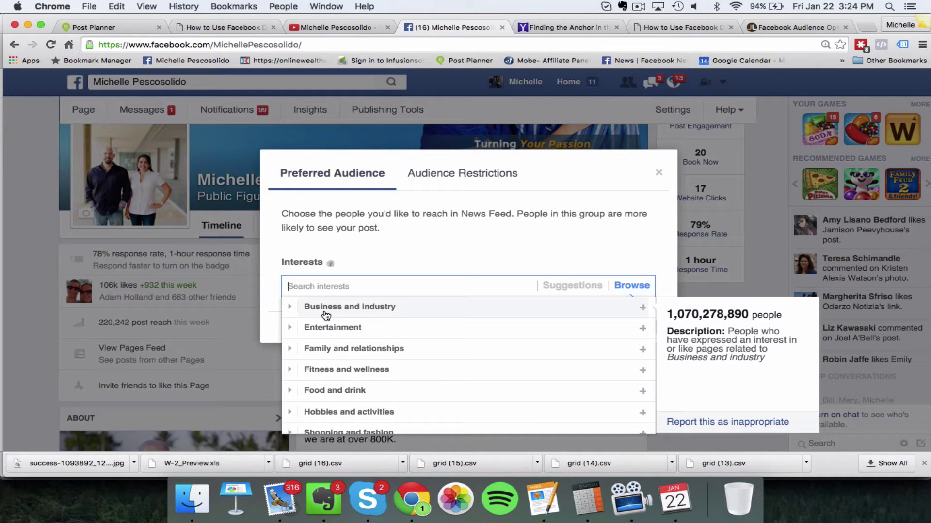
{"action": "scroll", "coordinate": [336, 369], "scroll_direction": "down", "scroll_amount": 1}
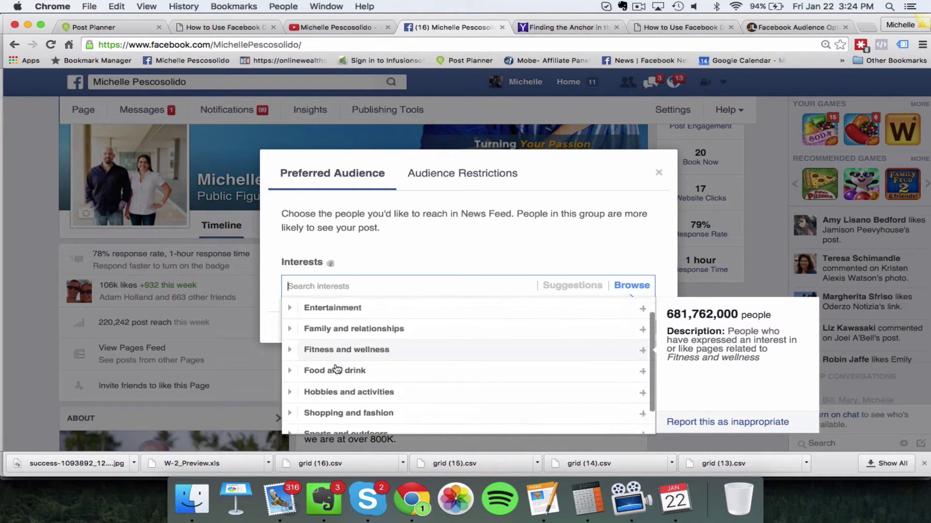
{"action": "scroll", "coordinate": [335, 370], "scroll_direction": "down", "scroll_amount": 1}
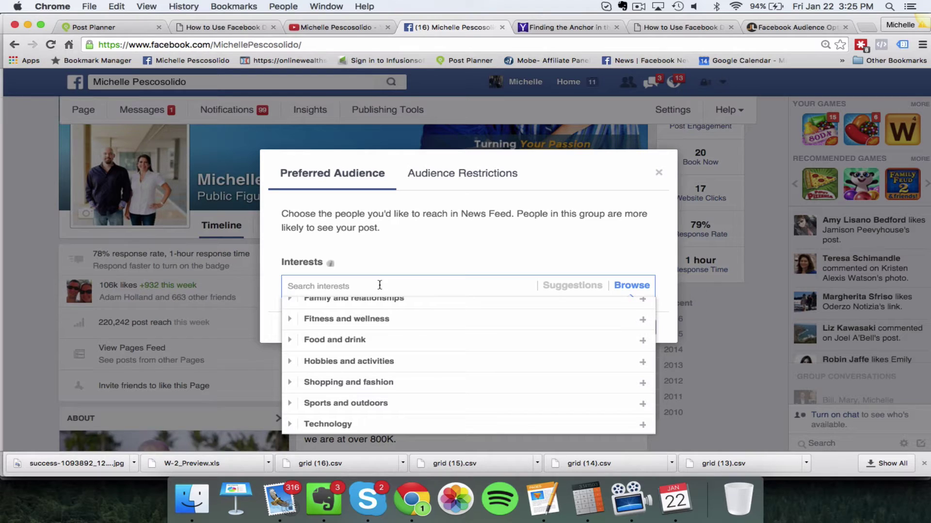
{"action": "scroll", "coordinate": [339, 340], "scroll_direction": "up", "scroll_amount": 3}
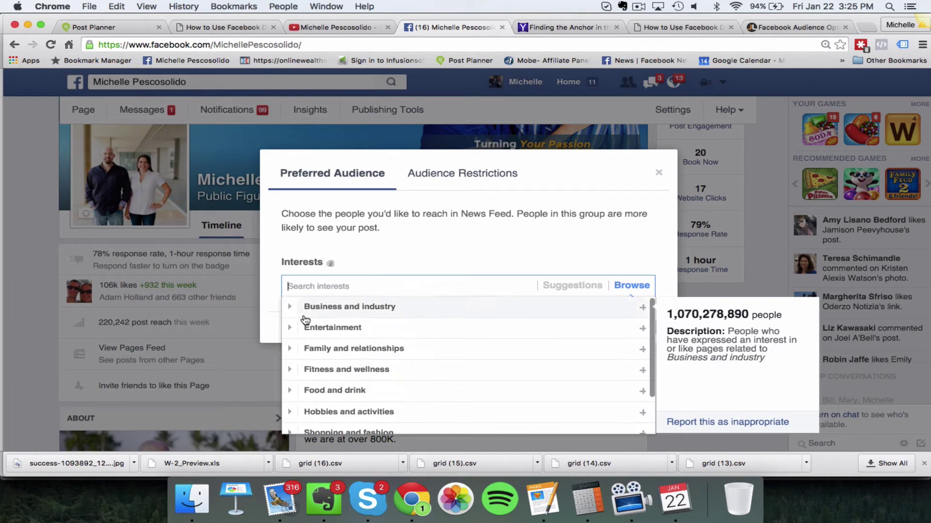
{"action": "left_click", "coordinate": [289, 307]}
{"action": "scroll", "coordinate": [325, 376], "scroll_direction": "down", "scroll_amount": 5}
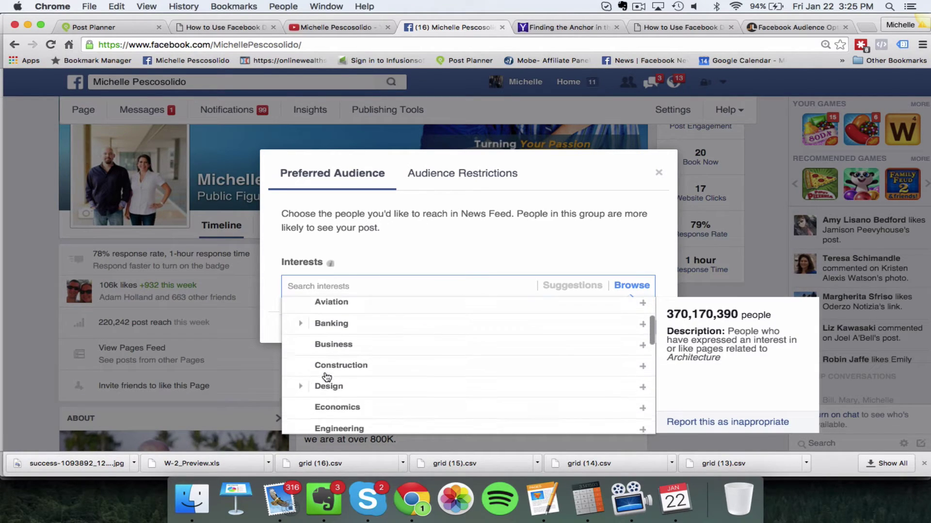
{"action": "left_click", "coordinate": [325, 376]}
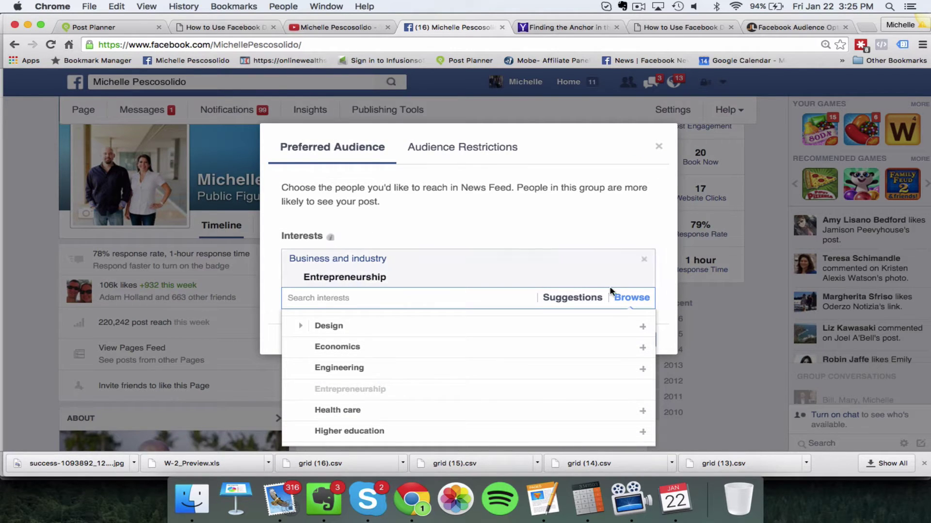
Step: Under Suggestions, search and add two public-figure interests, then search a third
{"action": "left_click", "coordinate": [580, 301]}
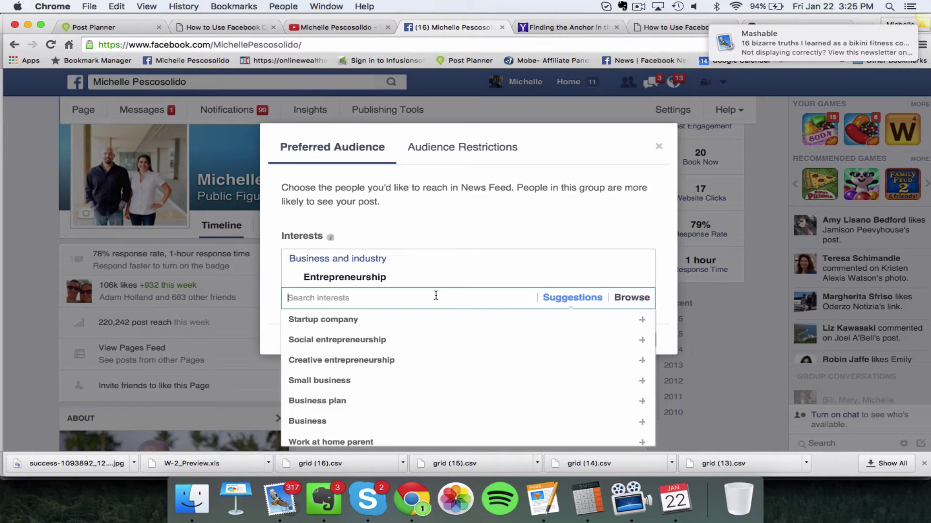
{"action": "type", "text": "Ryan Deiss"}
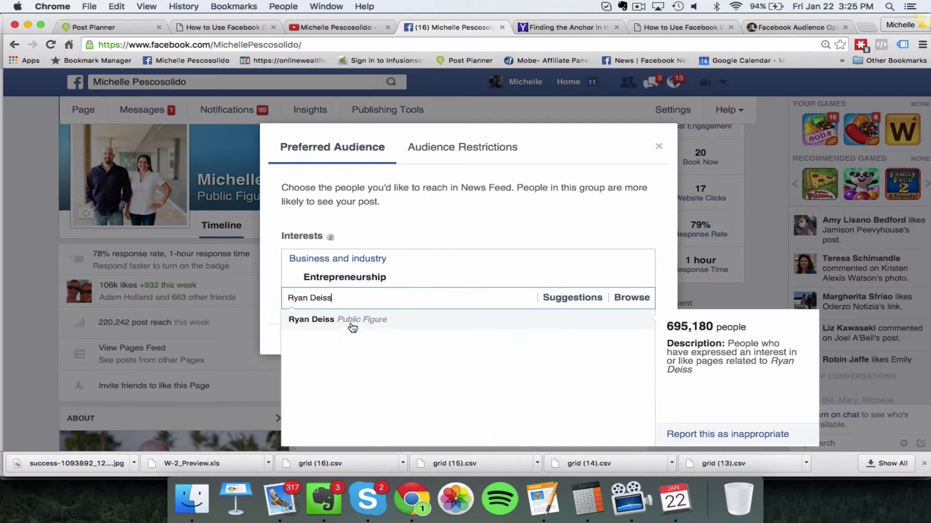
{"action": "left_click", "coordinate": [350, 326]}
{"action": "type", "text": "Fr"}
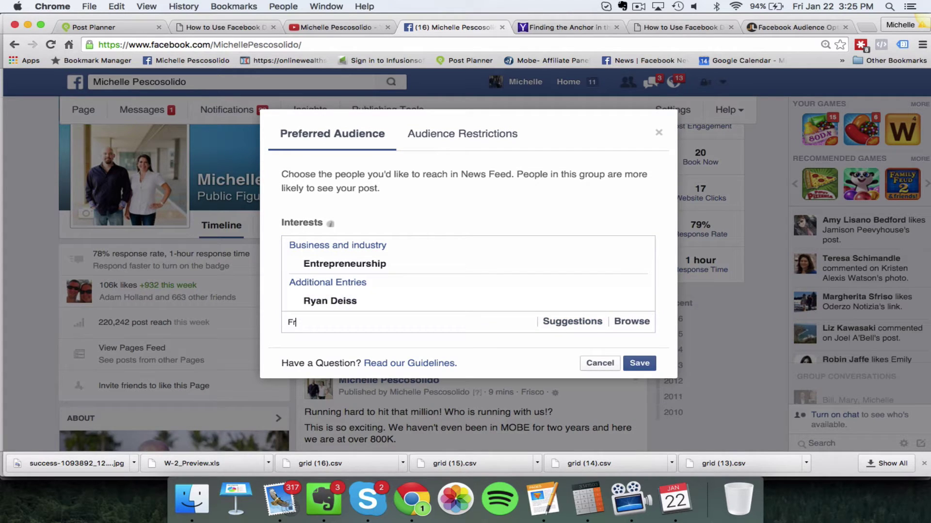
{"action": "type", "text": "ank Kern"}
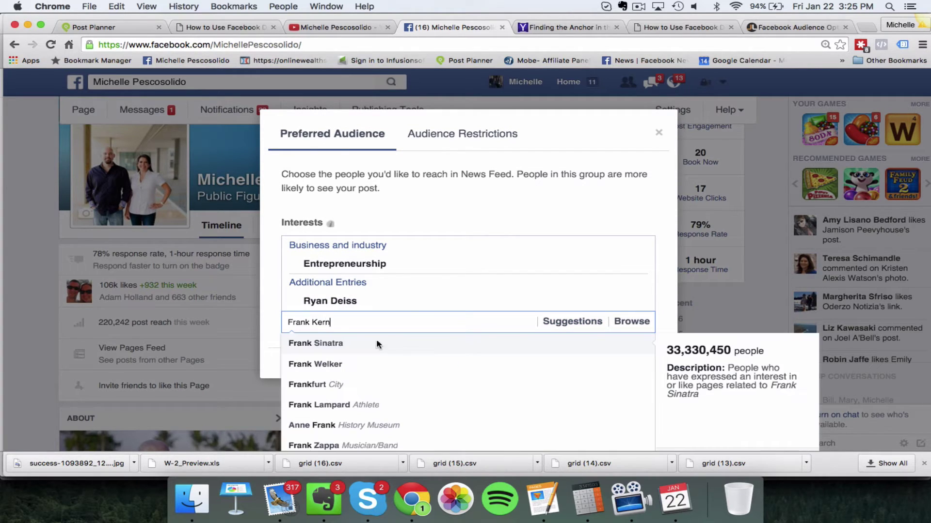
{"action": "left_click", "coordinate": [354, 340]}
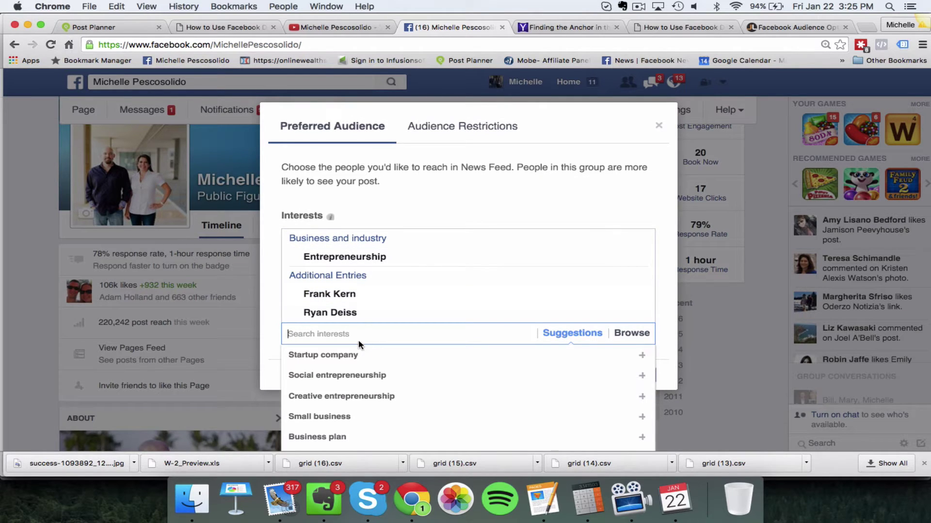
{"action": "type", "text": "Mike dillard"}
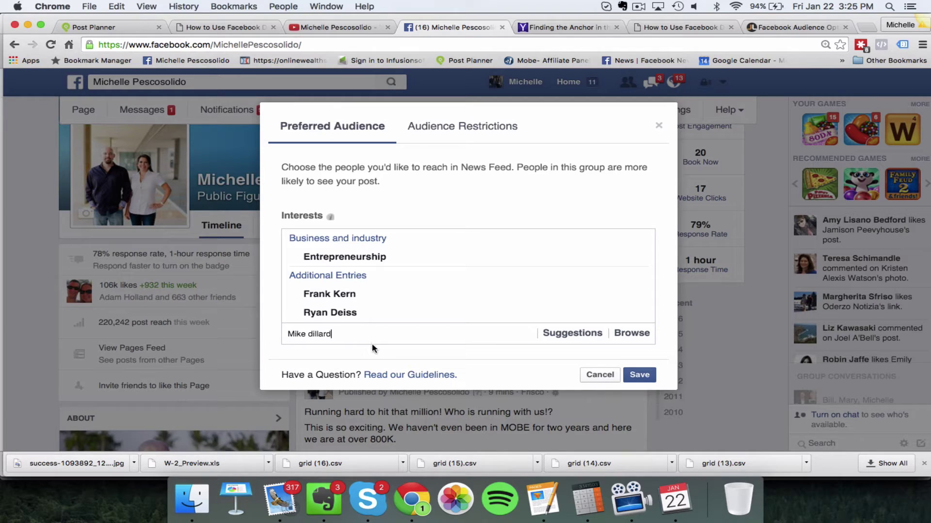
Step: Add the third public figure and Work at home parent as interests
{"action": "left_click", "coordinate": [347, 357]}
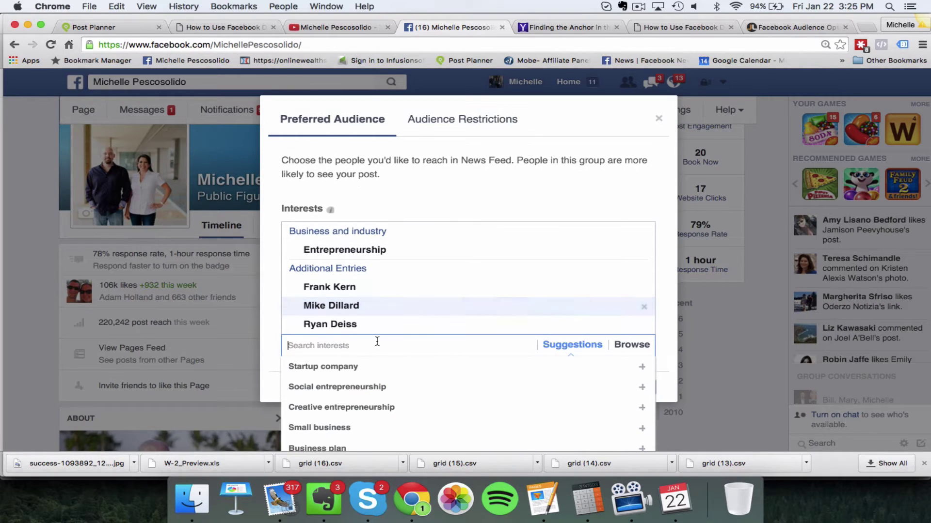
{"action": "scroll", "coordinate": [376, 339], "scroll_direction": "down", "scroll_amount": 1}
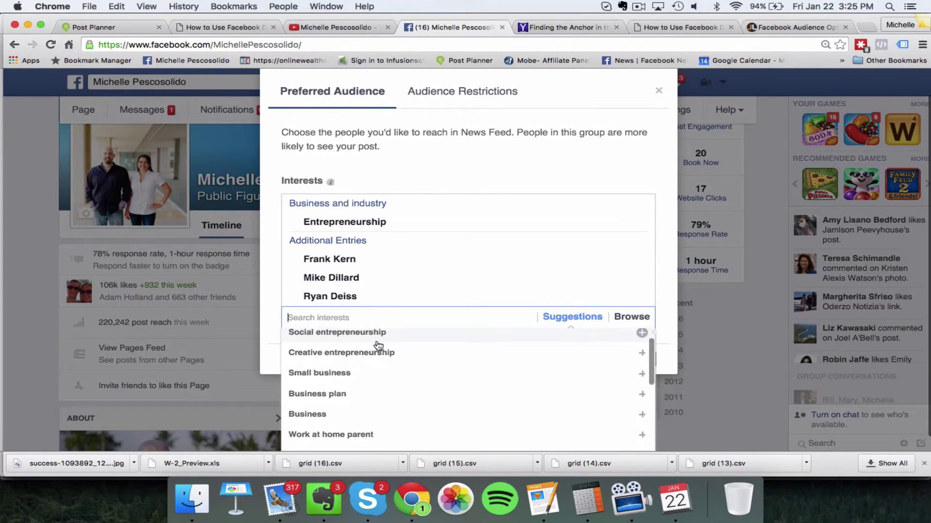
{"action": "mouse_move", "coordinate": [343, 225]}
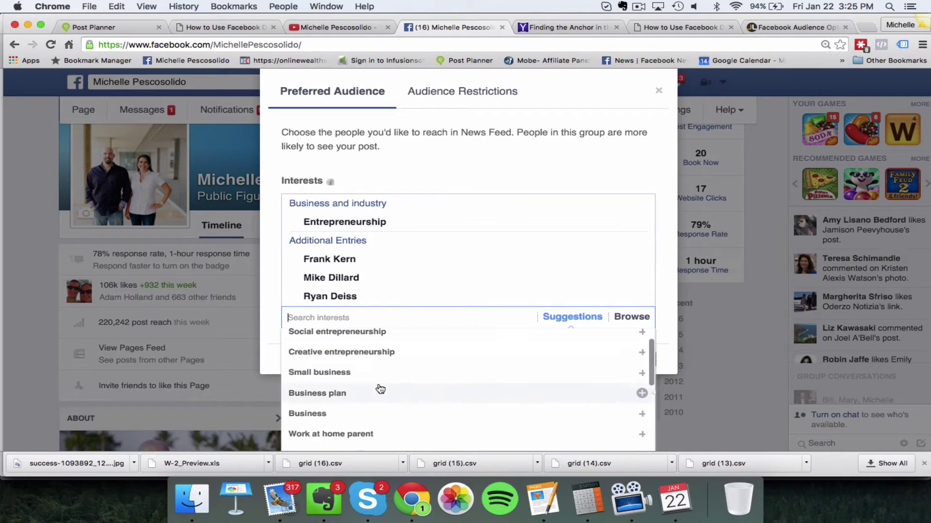
{"action": "scroll", "coordinate": [378, 387], "scroll_direction": "down", "scroll_amount": 3}
{"action": "scroll", "coordinate": [380, 388], "scroll_direction": "down", "scroll_amount": 2}
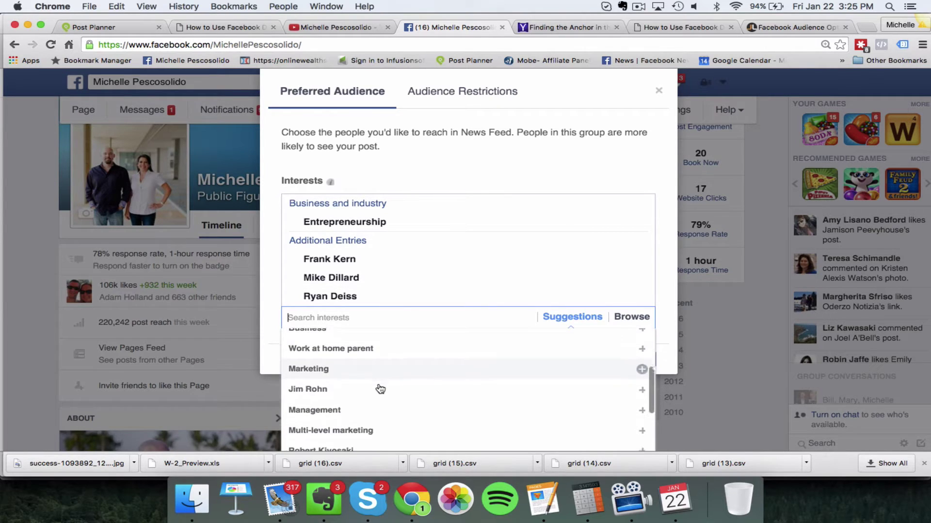
{"action": "left_click", "coordinate": [327, 348]}
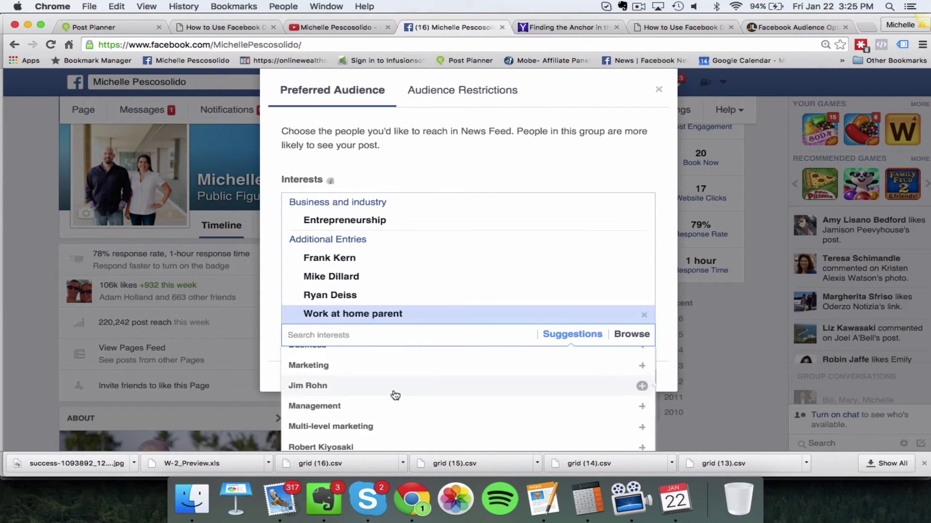
Step: Add Multi-level marketing and Female entrepreneur, then dismiss the suggestions list
{"action": "scroll", "coordinate": [393, 387], "scroll_direction": "down", "scroll_amount": 2}
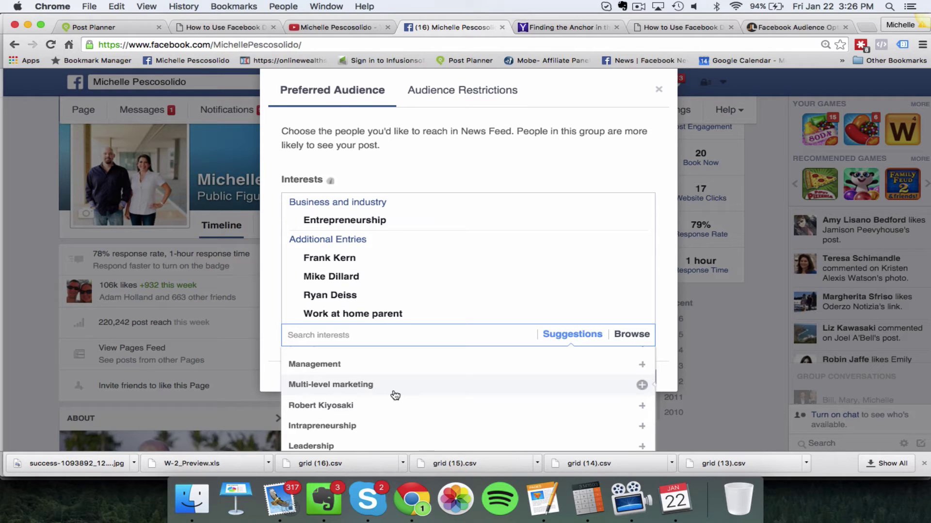
{"action": "scroll", "coordinate": [393, 393], "scroll_direction": "down", "scroll_amount": 1}
{"action": "scroll", "coordinate": [393, 393], "scroll_direction": "up", "scroll_amount": 1}
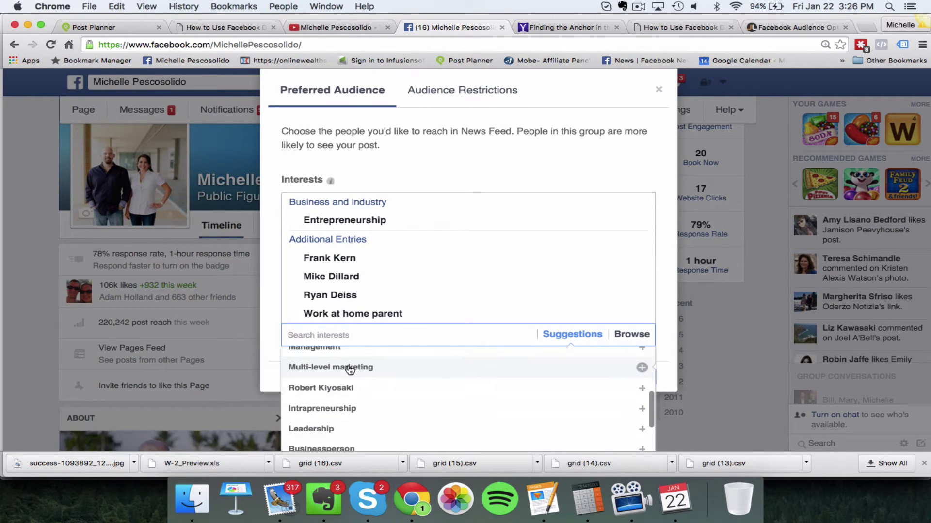
{"action": "left_click", "coordinate": [383, 368]}
{"action": "scroll", "coordinate": [412, 407], "scroll_direction": "down", "scroll_amount": 3}
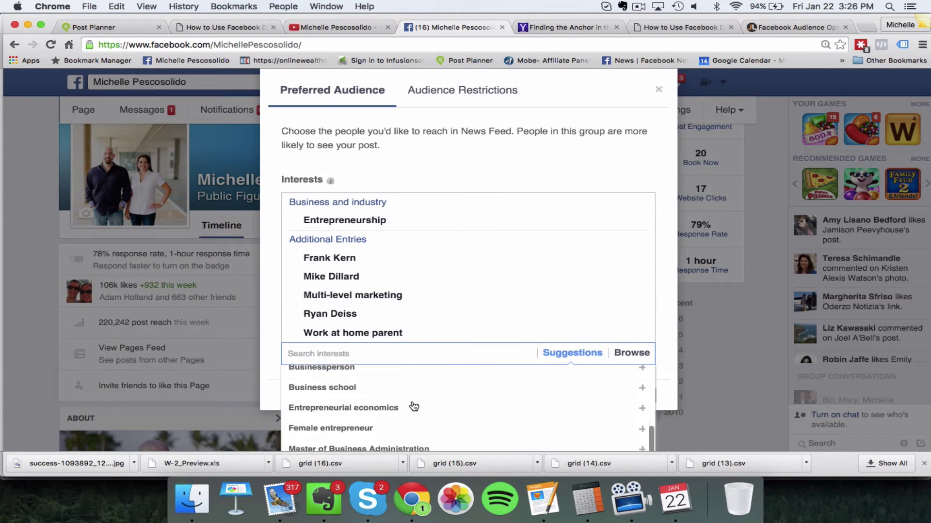
{"action": "scroll", "coordinate": [413, 406], "scroll_direction": "down", "scroll_amount": 2}
{"action": "left_click", "coordinate": [412, 390]}
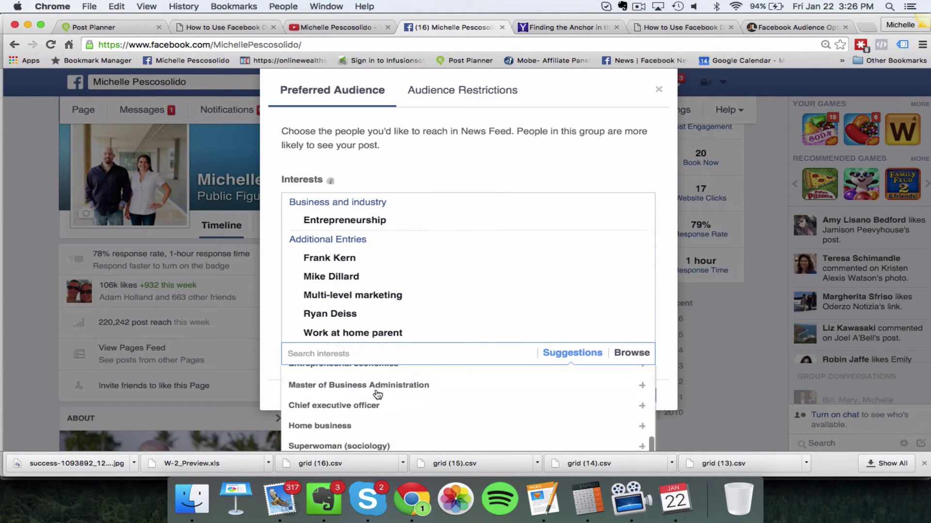
{"action": "scroll", "coordinate": [425, 417], "scroll_direction": "down", "scroll_amount": 3}
{"action": "scroll", "coordinate": [426, 416], "scroll_direction": "down", "scroll_amount": 3}
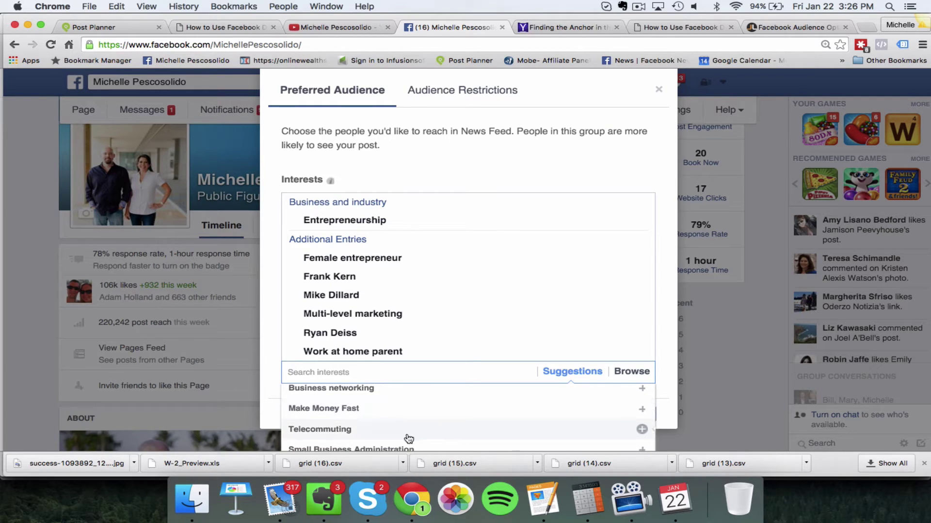
{"action": "scroll", "coordinate": [409, 439], "scroll_direction": "up", "scroll_amount": 3}
{"action": "scroll", "coordinate": [409, 439], "scroll_direction": "up", "scroll_amount": 1}
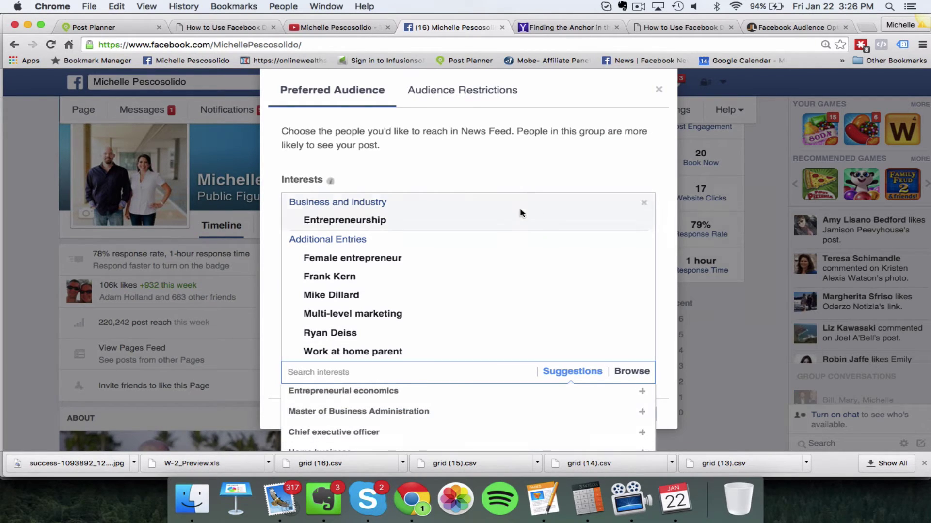
{"action": "left_click", "coordinate": [540, 162]}
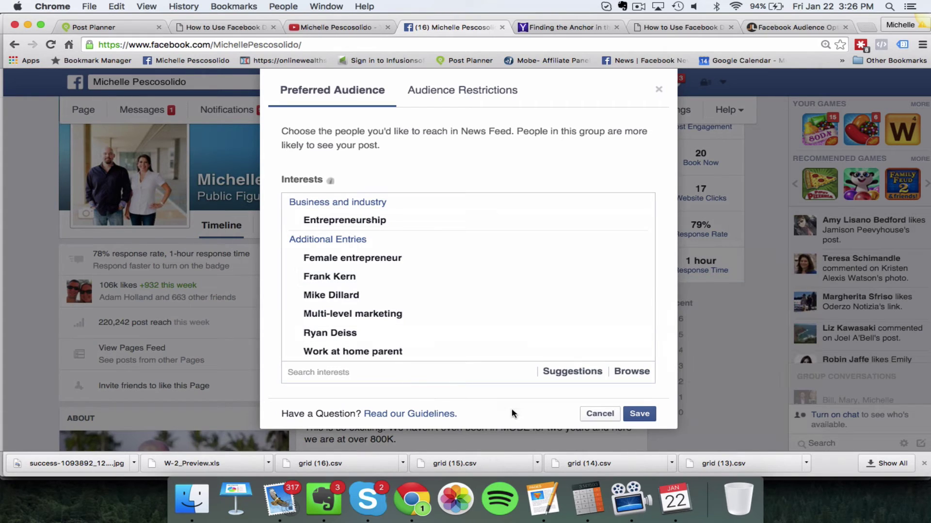
Step: Save the chosen interests, then restrict the post's audience to a minimum age of 20
{"action": "left_click", "coordinate": [639, 415]}
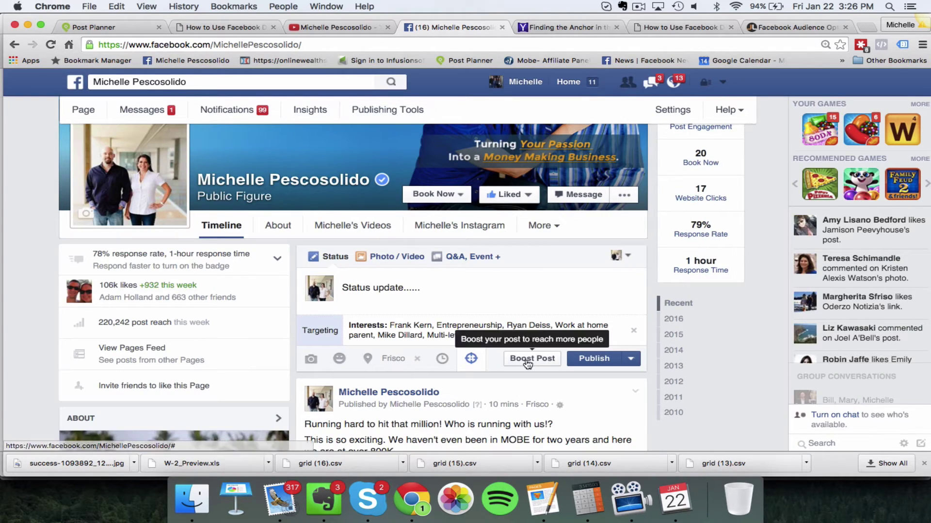
{"action": "left_click", "coordinate": [471, 359]}
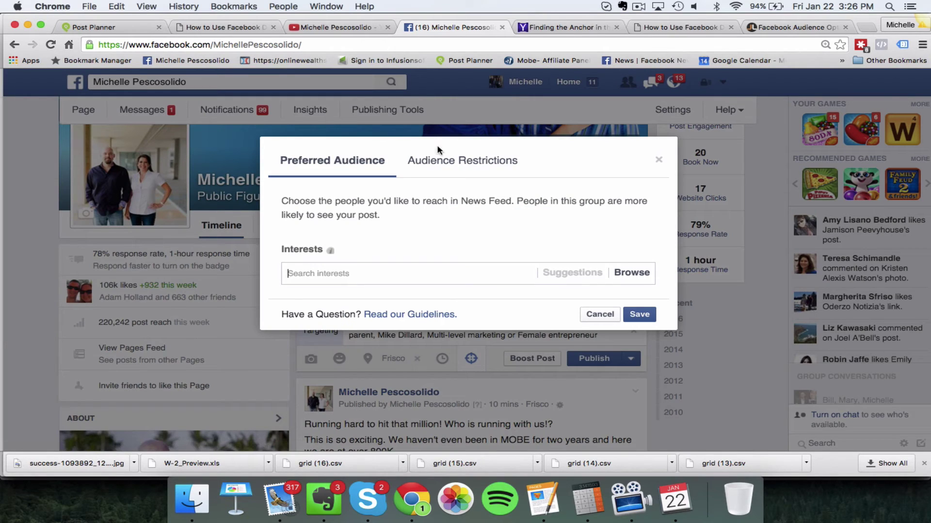
{"action": "left_click", "coordinate": [451, 165]}
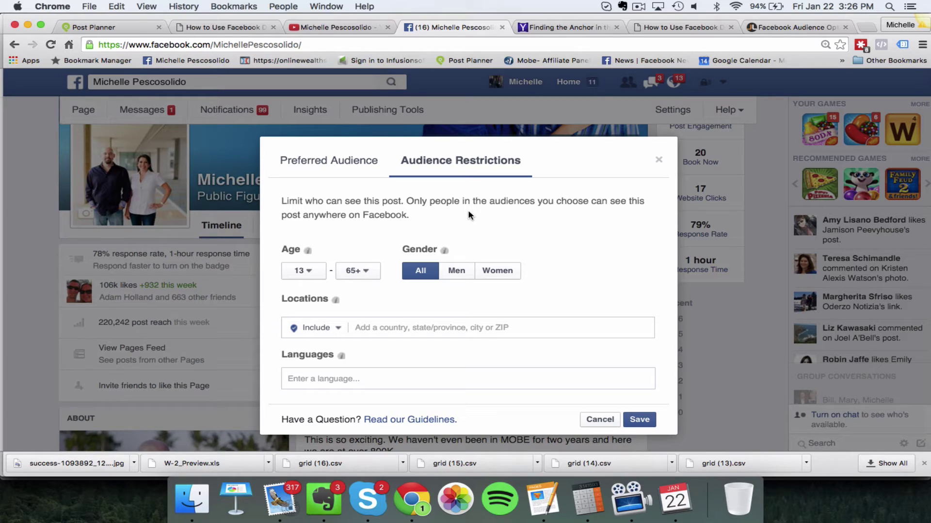
{"action": "left_click", "coordinate": [319, 282]}
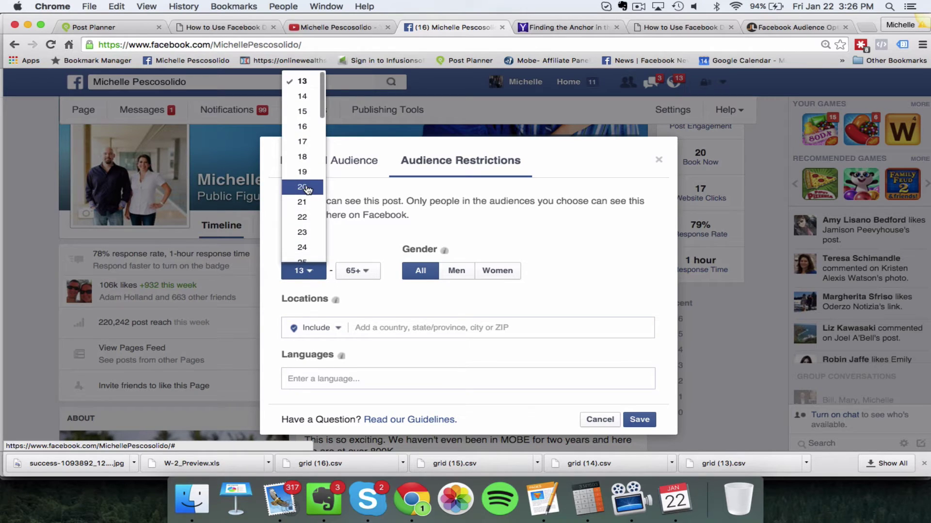
{"action": "left_click", "coordinate": [306, 188]}
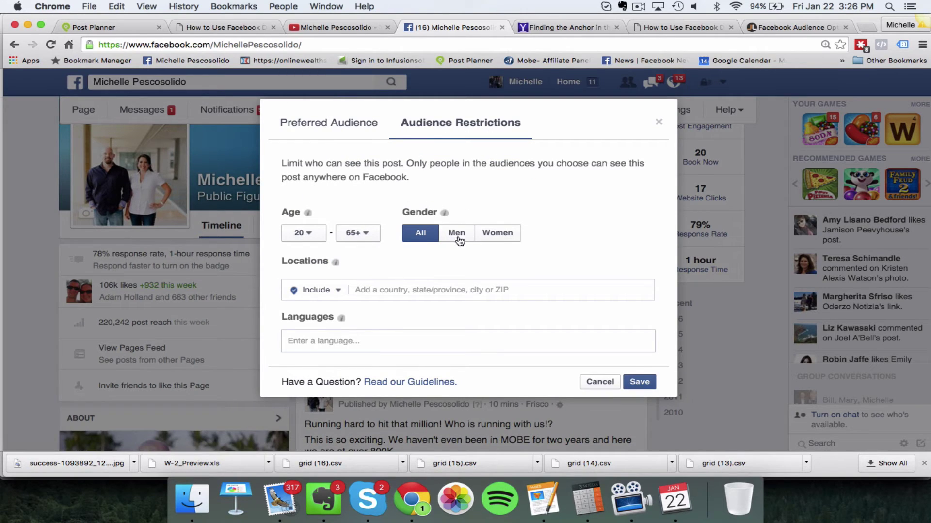
{"action": "mouse_move", "coordinate": [444, 214]}
Step: Save the preferred audience settings, then reopen the targeting dialog and close it unchanged
{"action": "left_click", "coordinate": [345, 124]}
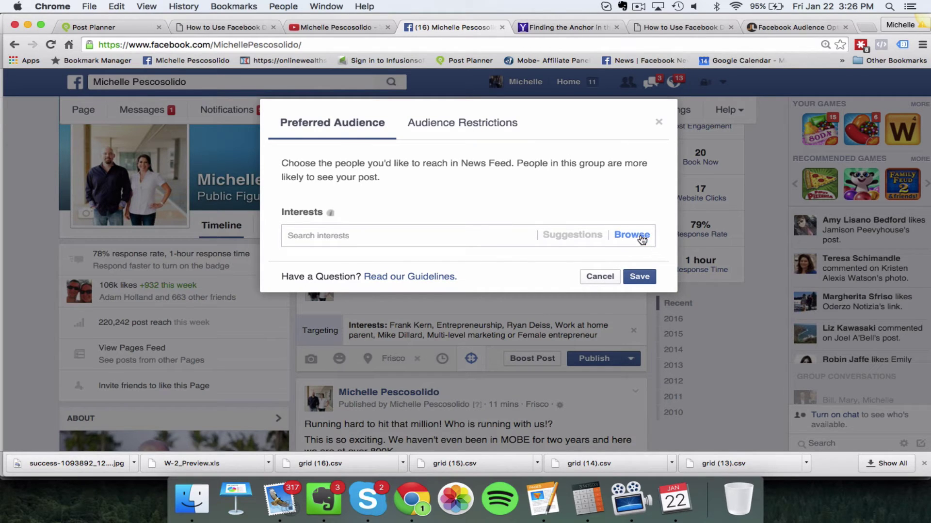
{"action": "left_click", "coordinate": [637, 277]}
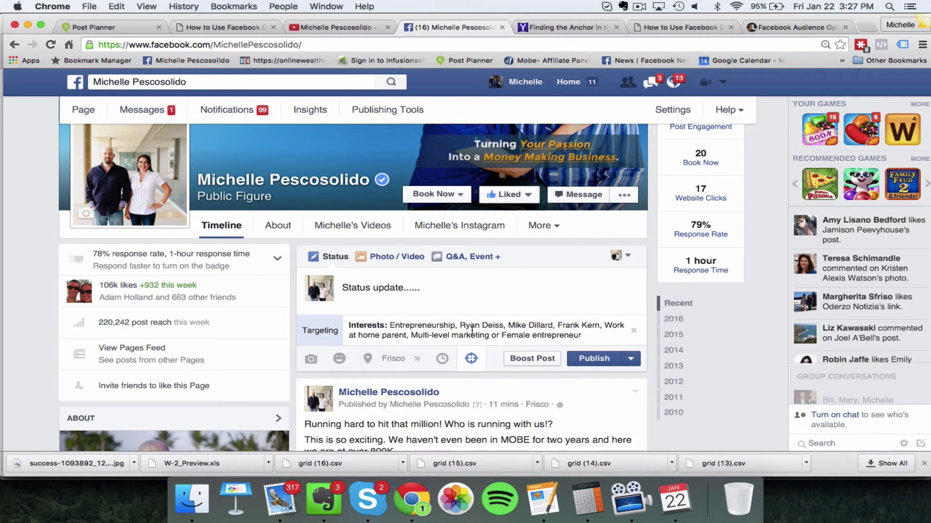
{"action": "left_click", "coordinate": [469, 359]}
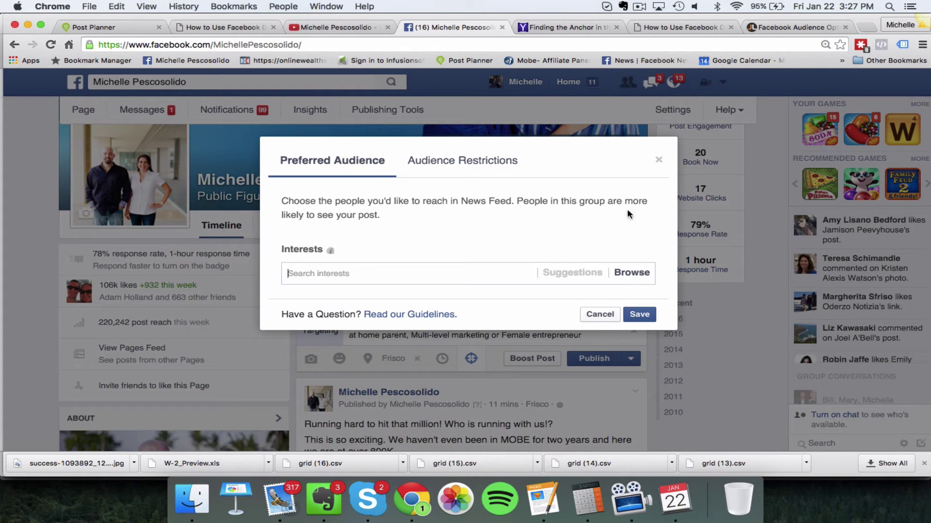
{"action": "left_click", "coordinate": [658, 159]}
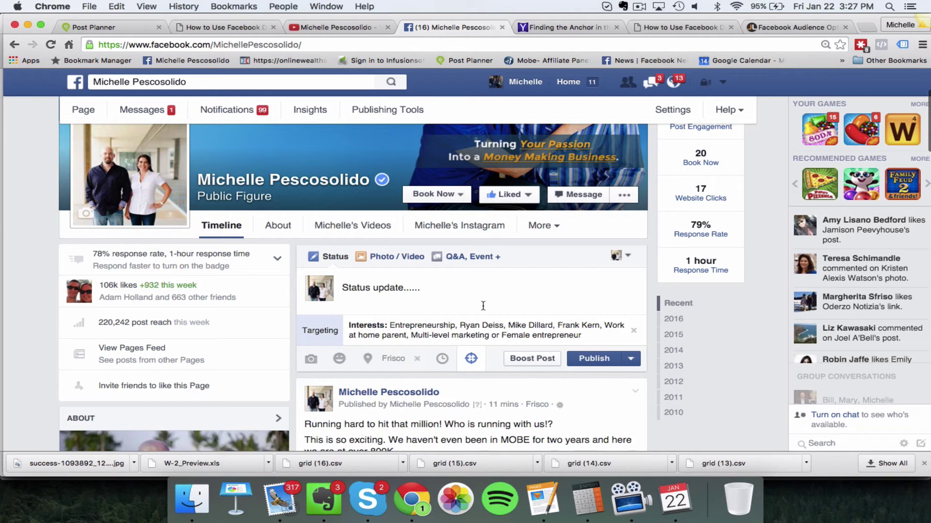
Step: Leave the unfinished post for Page Insights and scroll Posts to All Posts Published
{"action": "left_click", "coordinate": [315, 115]}
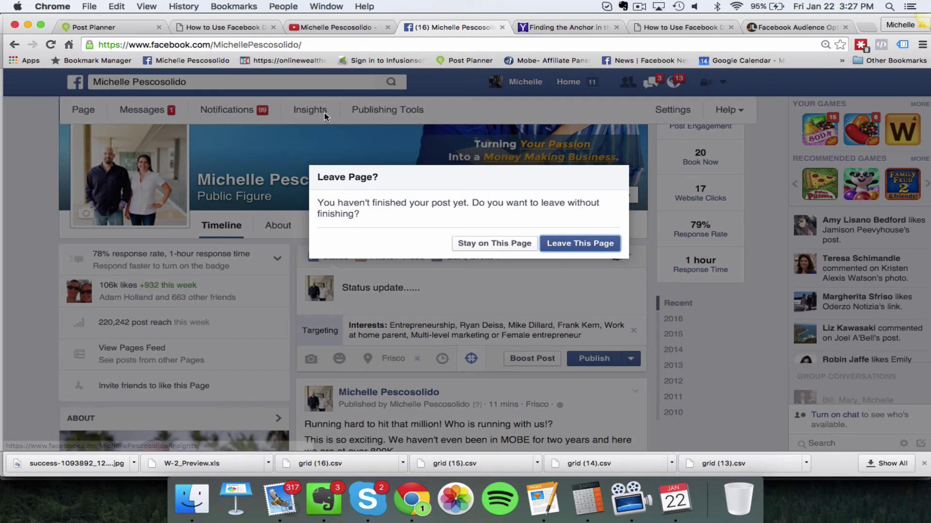
{"action": "left_click", "coordinate": [587, 244]}
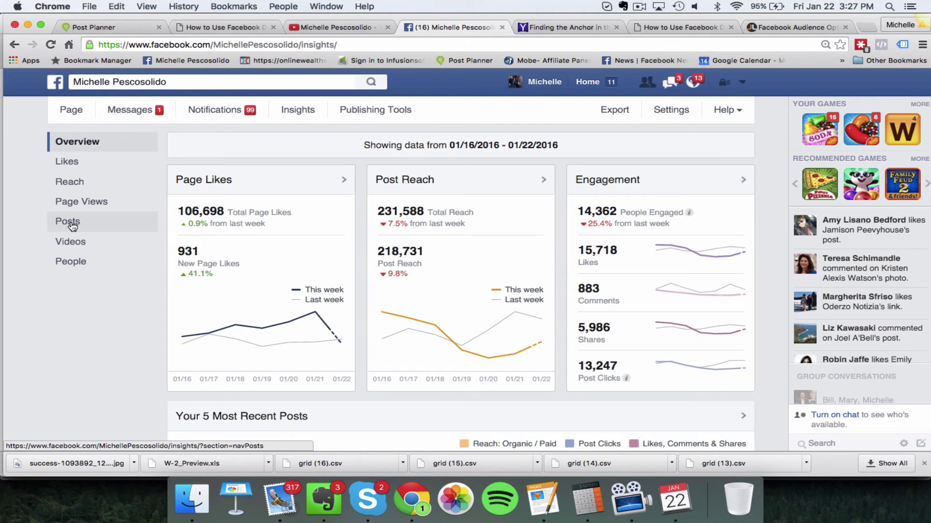
{"action": "left_click", "coordinate": [71, 224]}
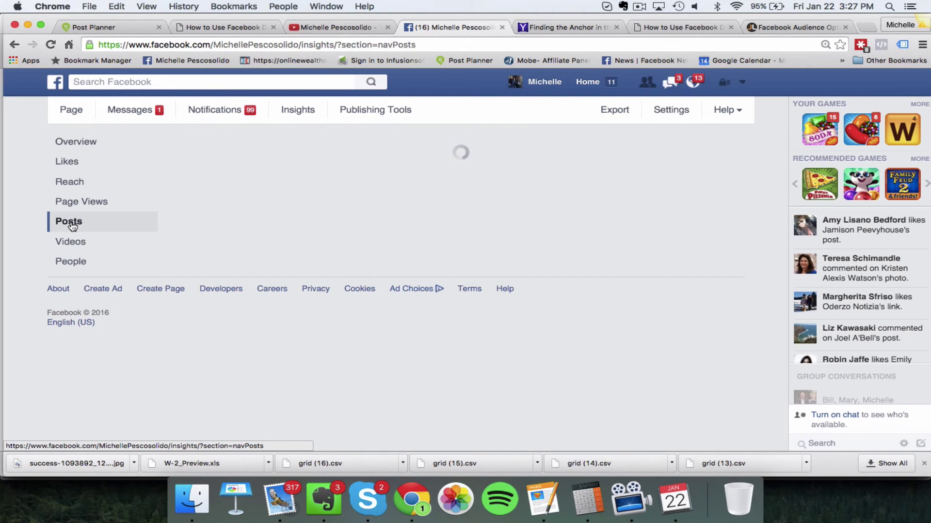
{"action": "scroll", "coordinate": [408, 347], "scroll_direction": "down", "scroll_amount": 4}
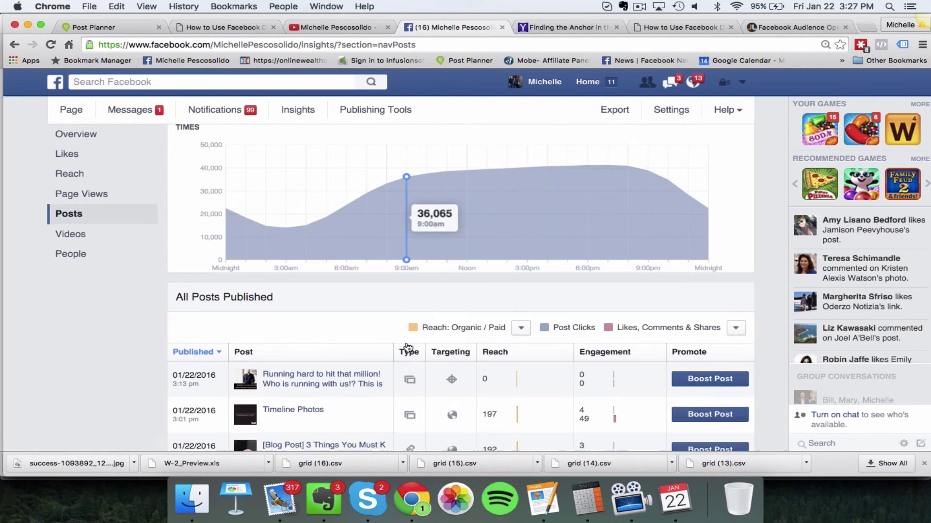
{"action": "scroll", "coordinate": [407, 347], "scroll_direction": "down", "scroll_amount": 3}
{"action": "mouse_move", "coordinate": [455, 306]}
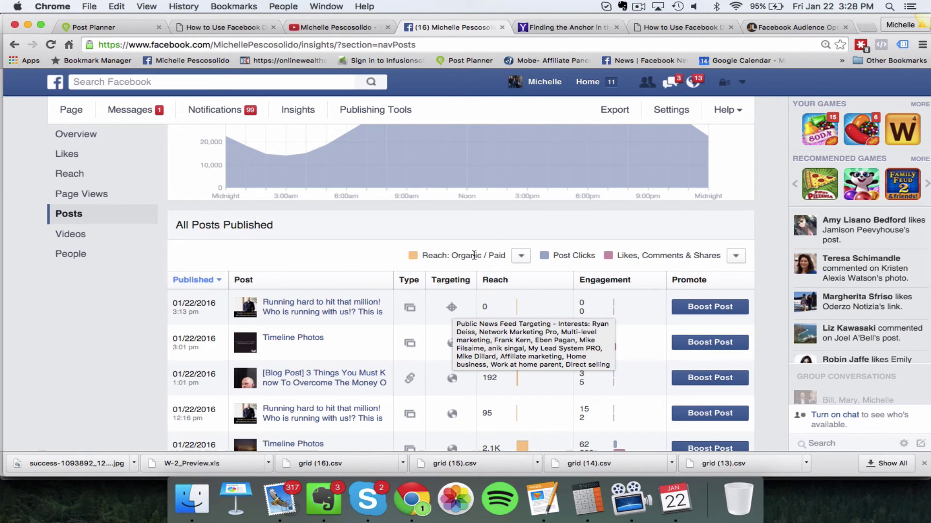
Step: Open the latest published post's details, scroll through them, and close the dialog
{"action": "left_click", "coordinate": [330, 312]}
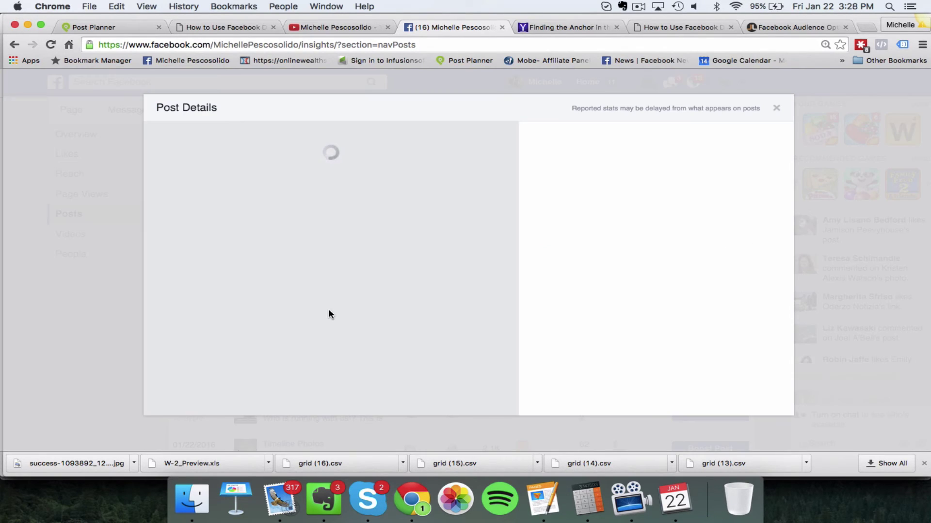
{"action": "scroll", "coordinate": [330, 314], "scroll_direction": "down", "scroll_amount": 2}
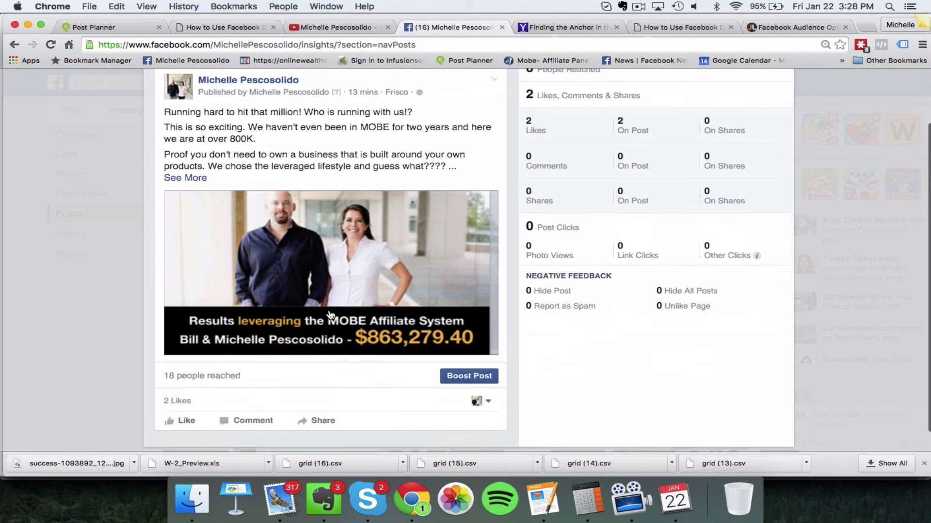
{"action": "scroll", "coordinate": [761, 104], "scroll_direction": "up", "scroll_amount": 2}
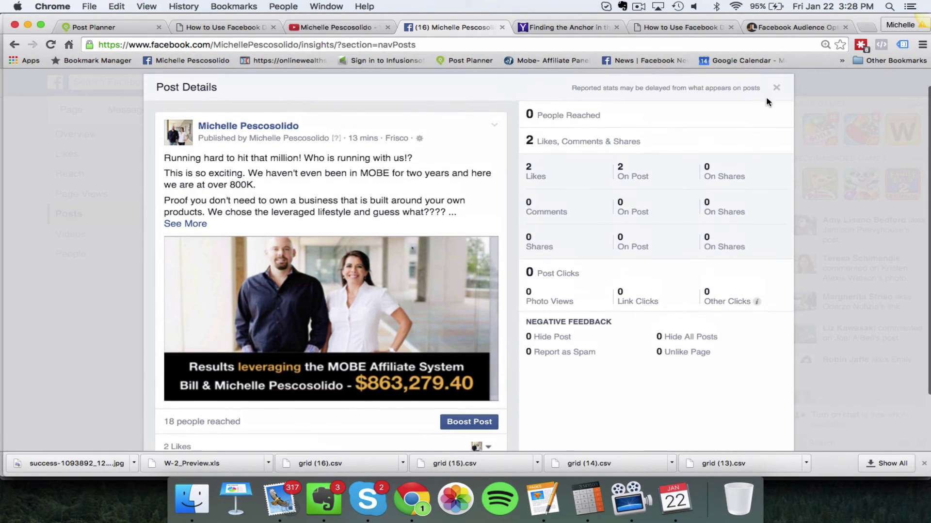
{"action": "left_click", "coordinate": [772, 94]}
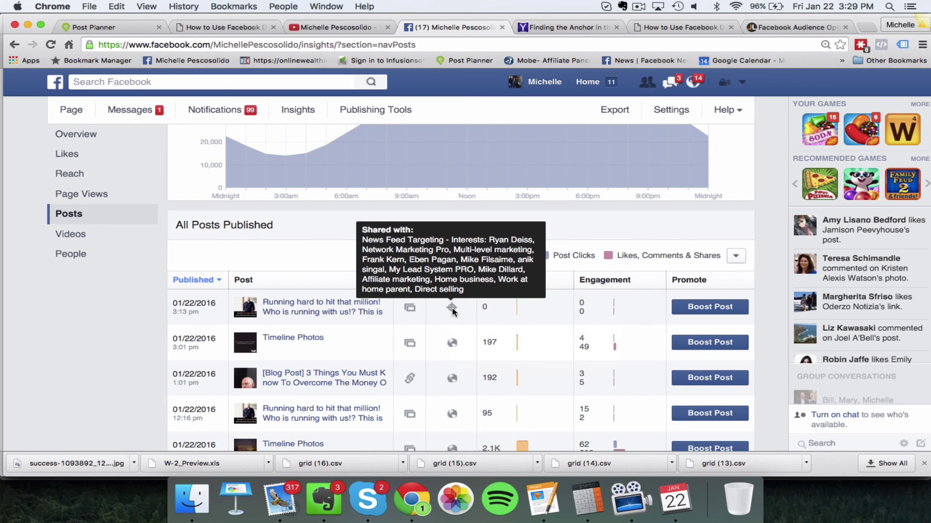
Step: Return to the Page timeline and scroll to the latest post showing 18 people reached
{"action": "scroll", "coordinate": [202, 248], "scroll_direction": "up", "scroll_amount": 3}
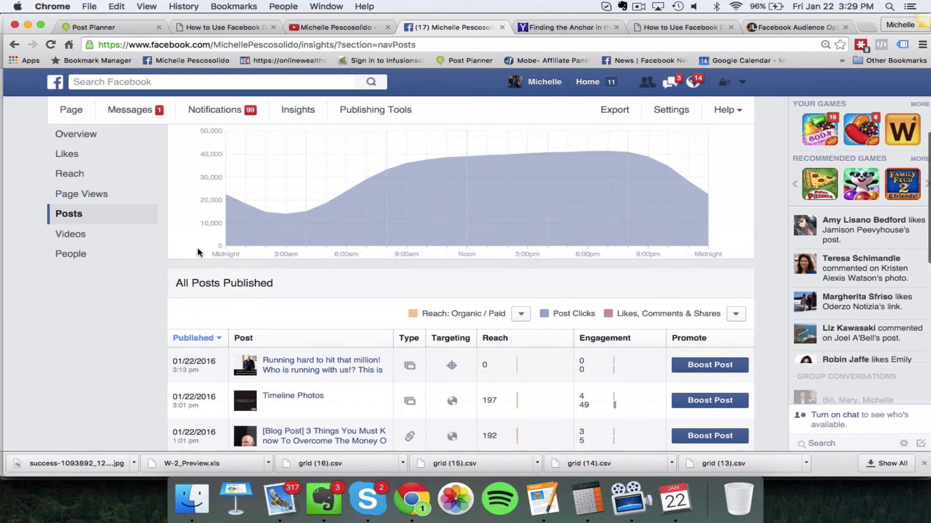
{"action": "left_click", "coordinate": [70, 112]}
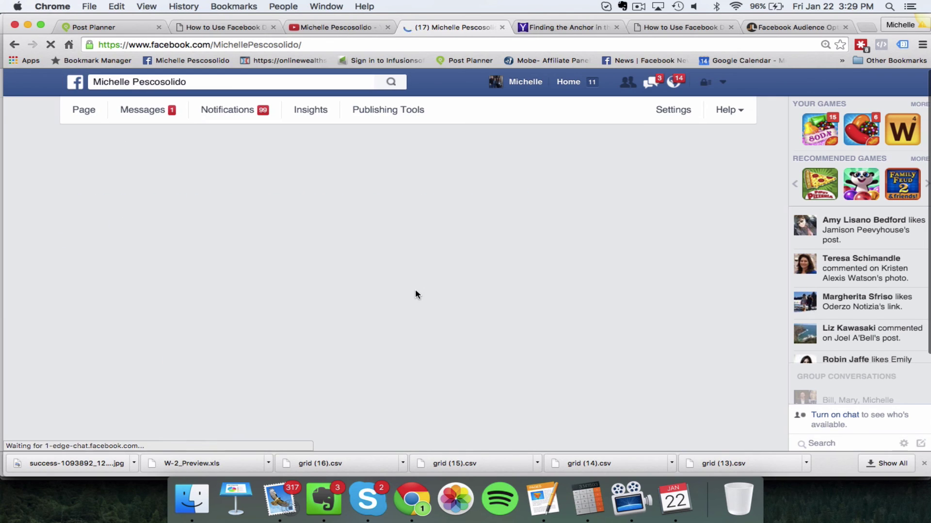
{"action": "scroll", "coordinate": [425, 340], "scroll_direction": "down", "scroll_amount": 3}
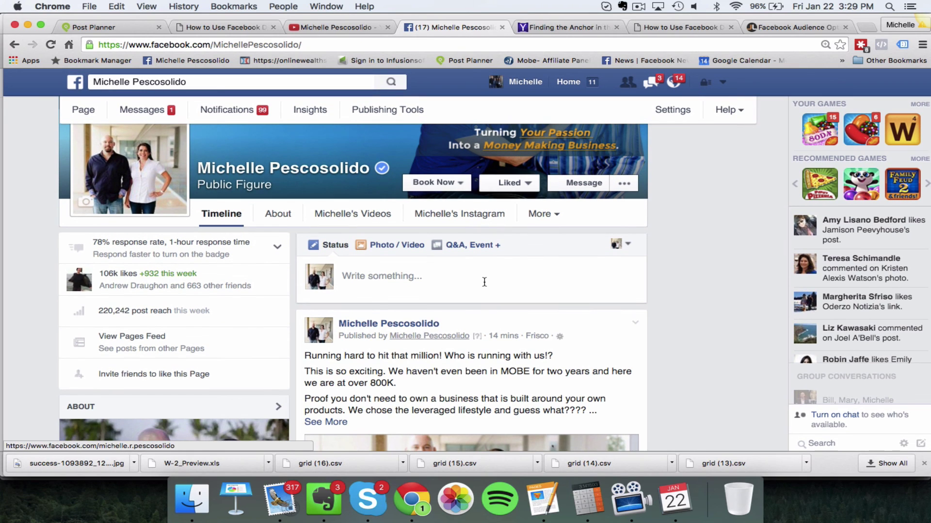
{"action": "scroll", "coordinate": [484, 282], "scroll_direction": "down", "scroll_amount": 1}
{"action": "scroll", "coordinate": [485, 281], "scroll_direction": "down", "scroll_amount": 5}
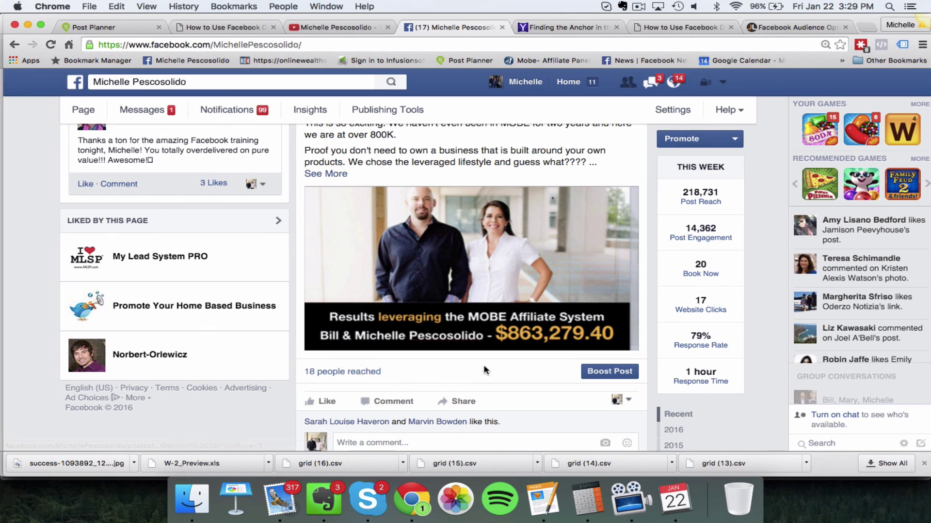
{"action": "scroll", "coordinate": [484, 371], "scroll_direction": "up", "scroll_amount": 1}
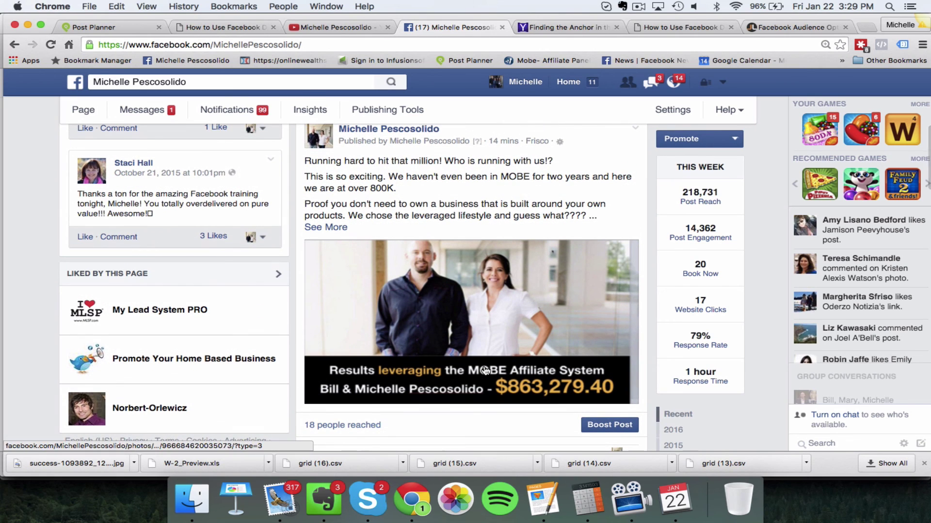
{"action": "scroll", "coordinate": [485, 370], "scroll_direction": "up", "scroll_amount": 1}
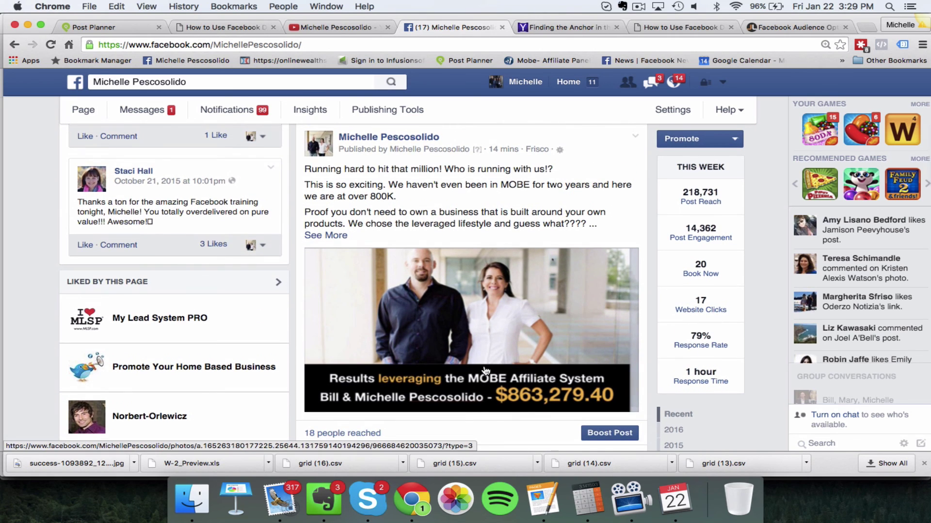